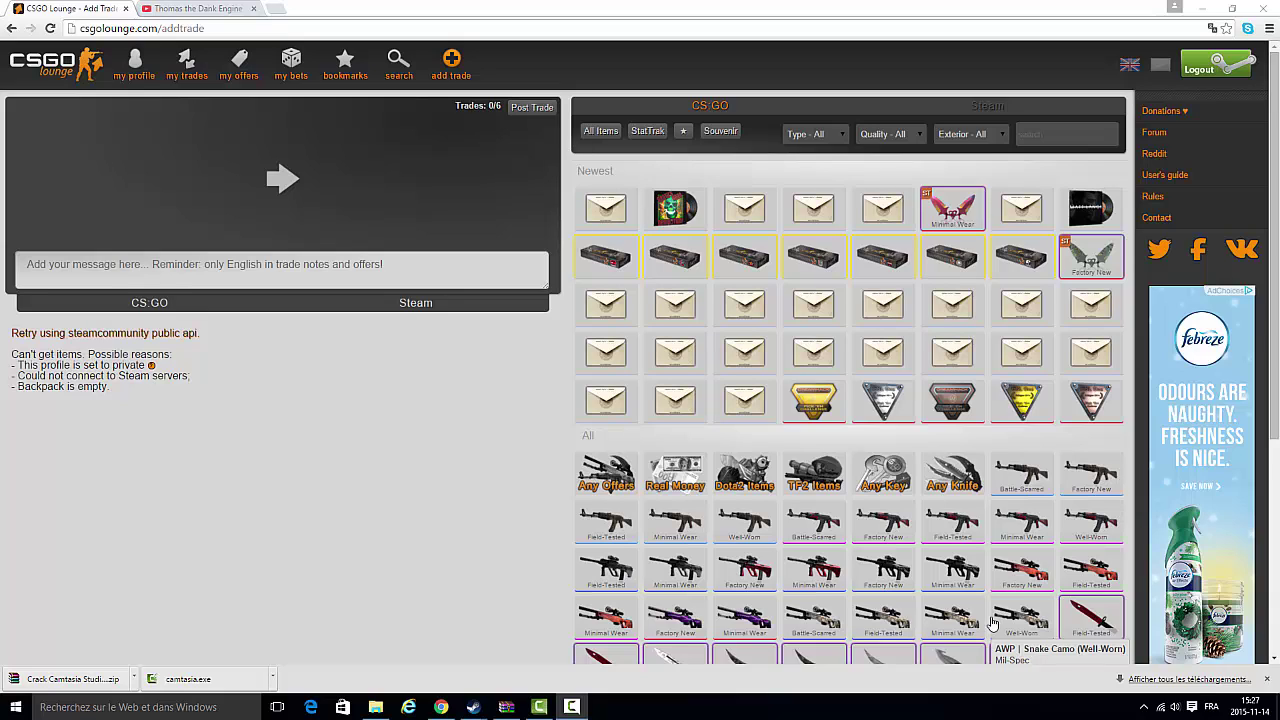
Switch between the Steam and CS:GO inventories and retry until the backpack lists six weapons.
click(146, 333)
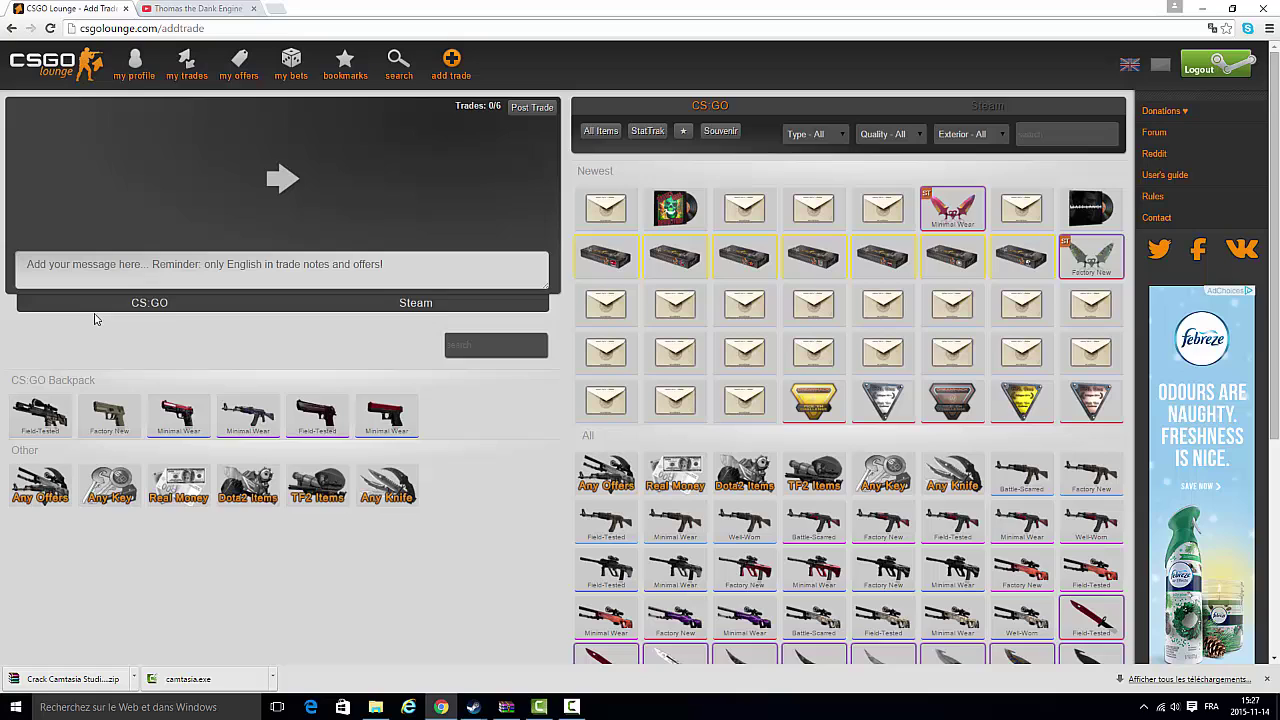
click(415, 303)
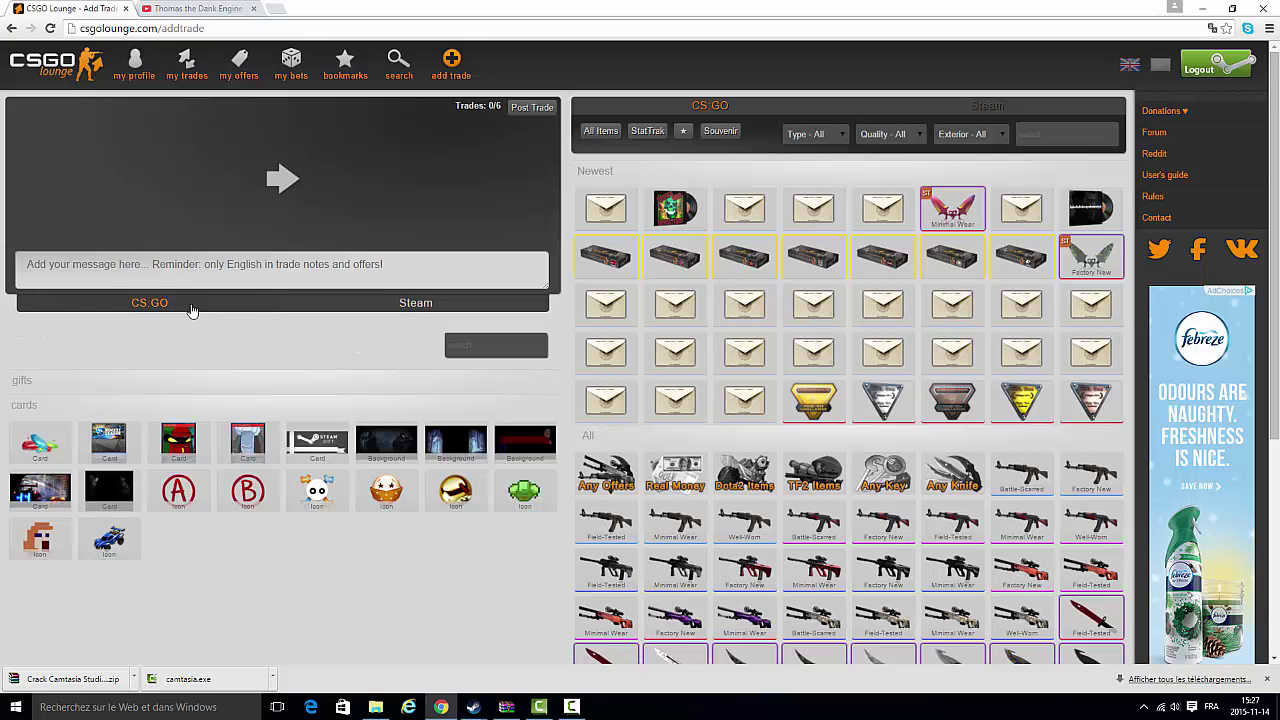
click(149, 303)
click(415, 303)
click(155, 303)
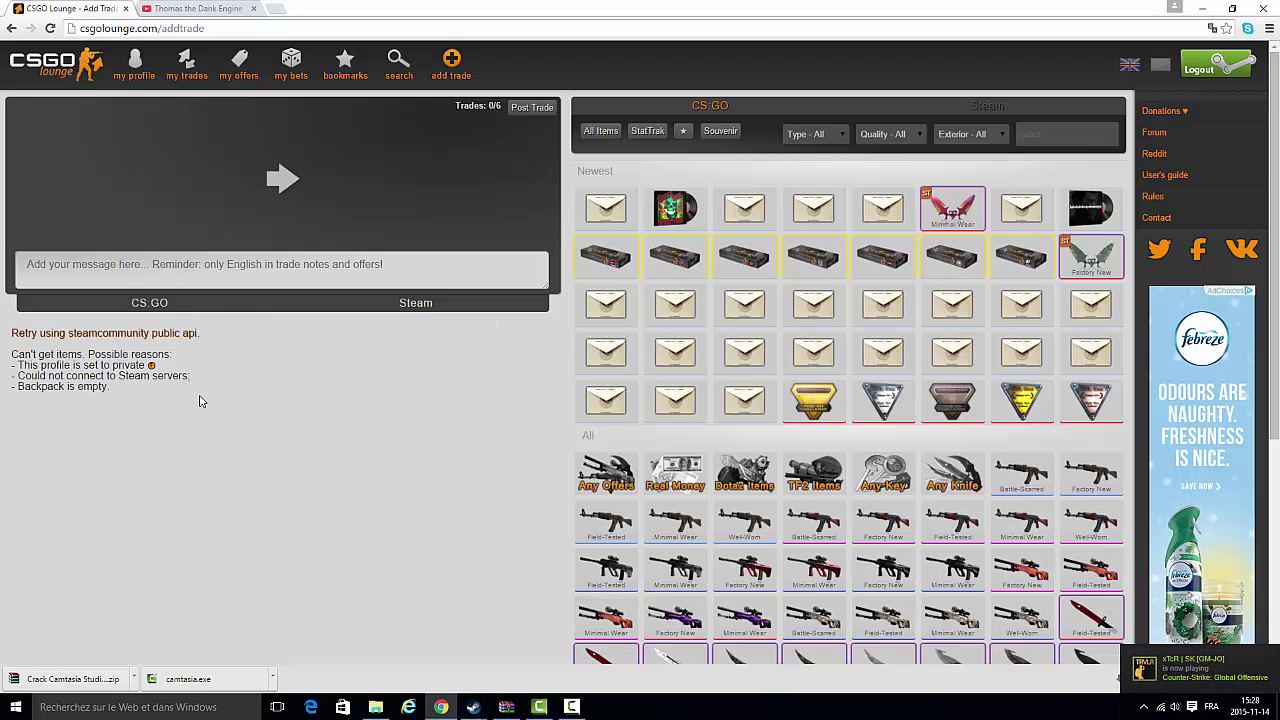
click(149, 303)
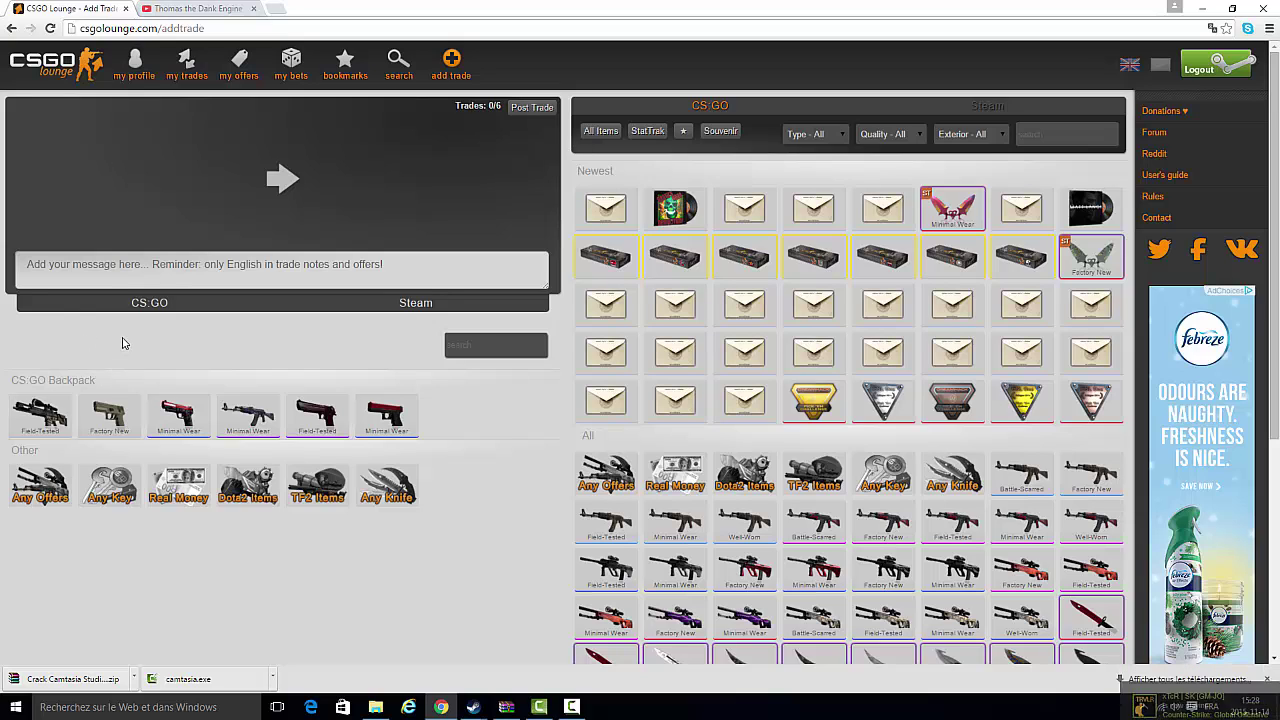
Make the Steam inventory Public in My Privacy Settings and save the changes.
click(473, 707)
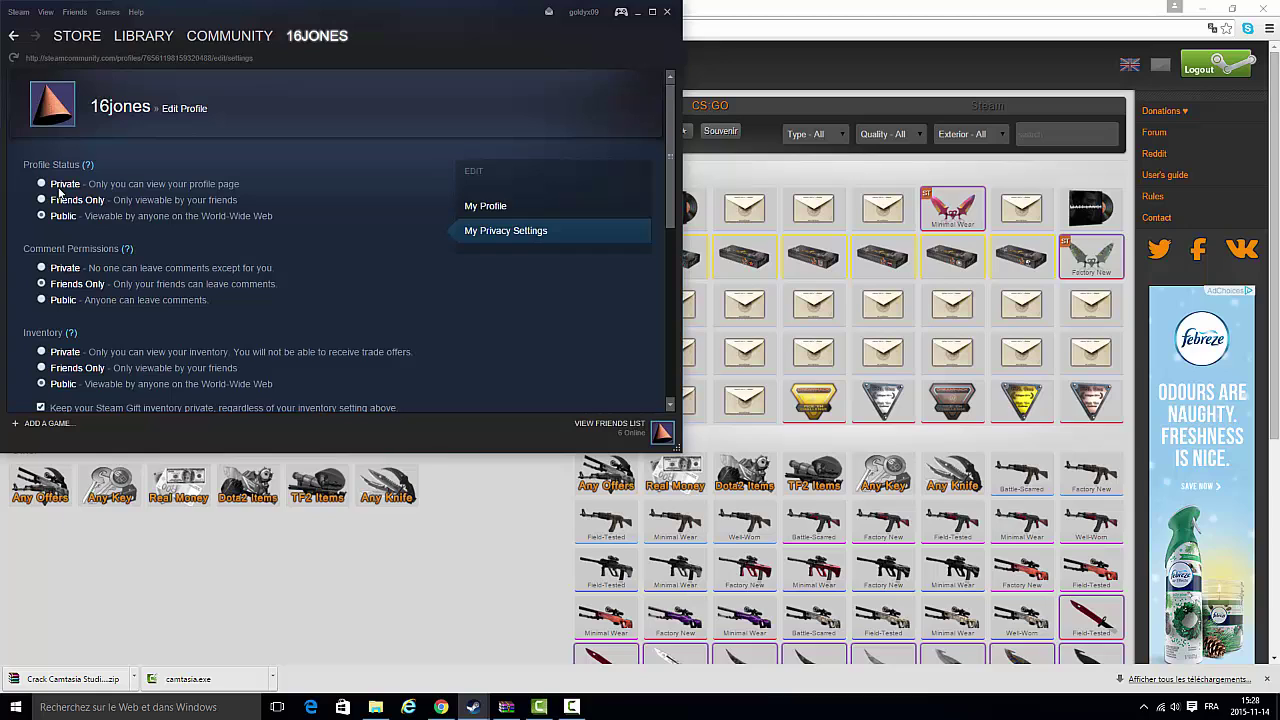
scroll(88, 212, down, 2)
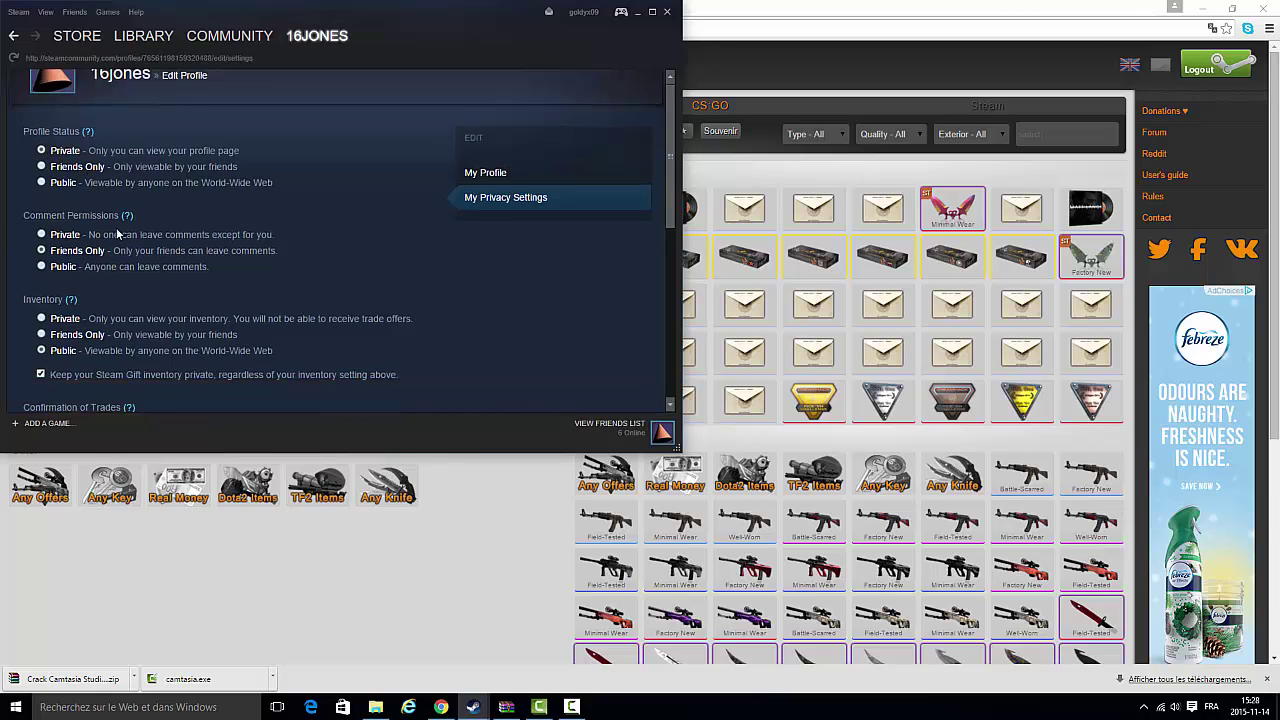
scroll(70, 250, down, 3)
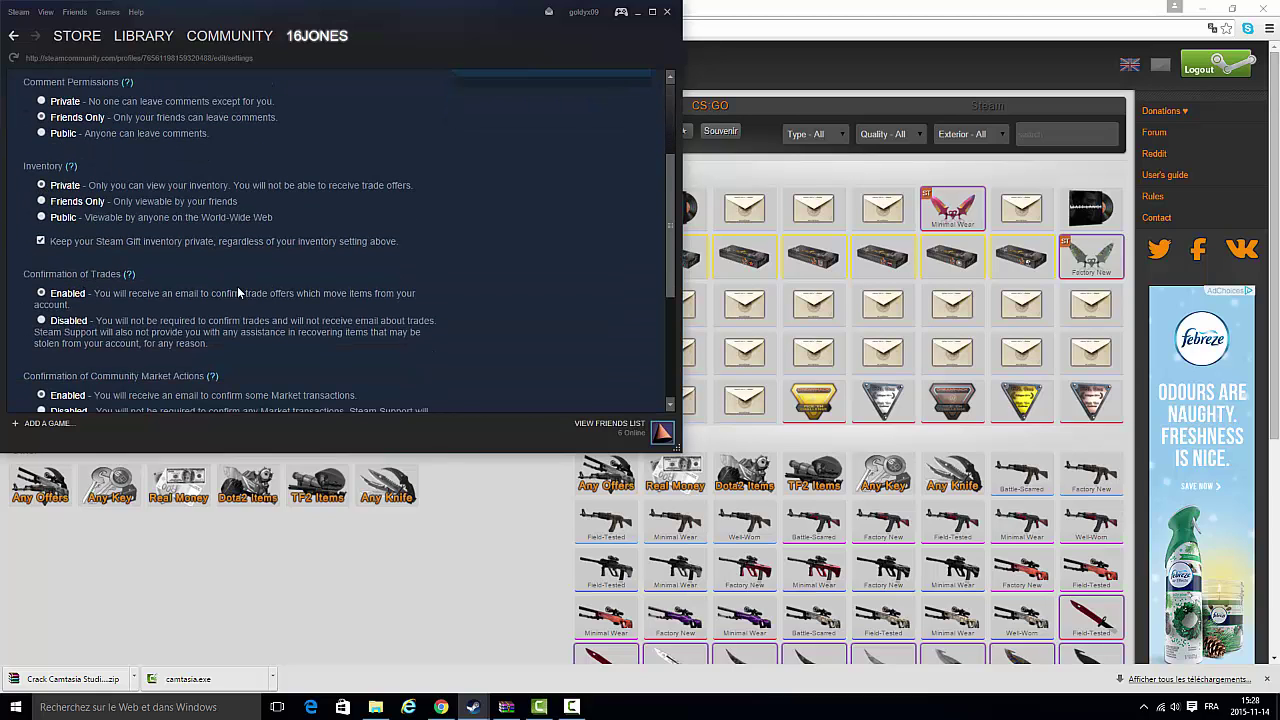
scroll(237, 286, down, 3)
click(395, 325)
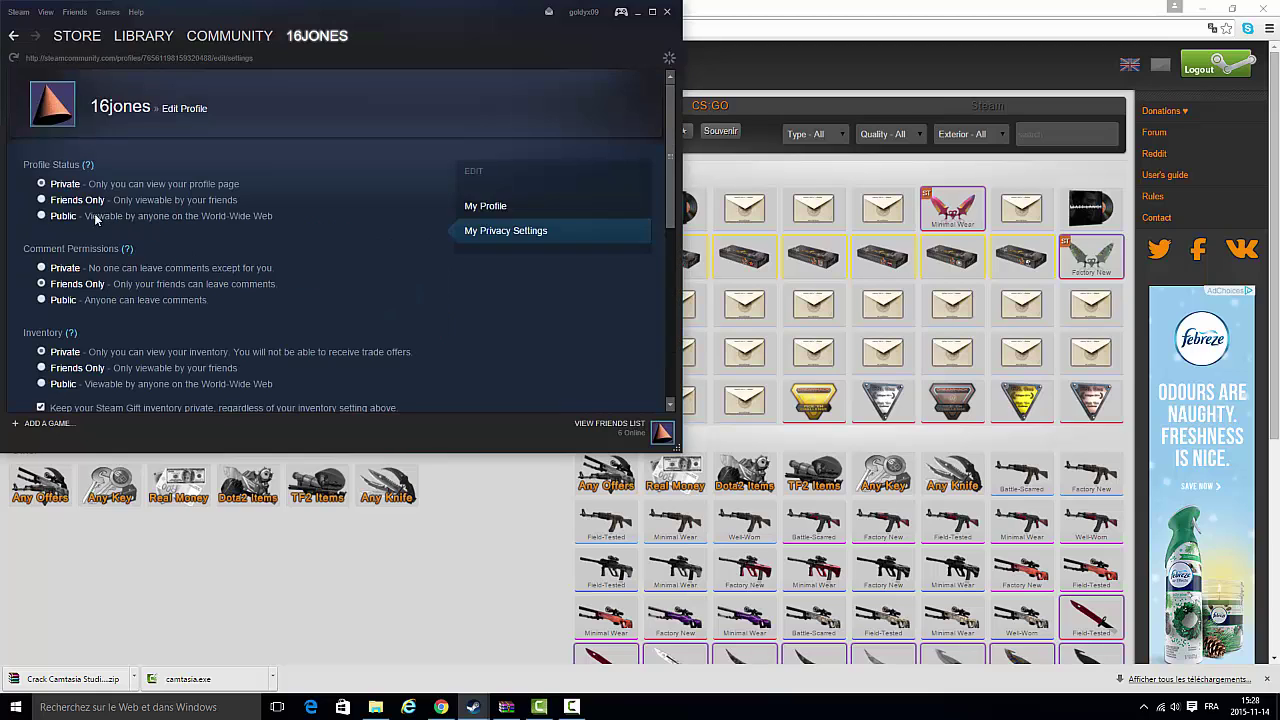
scroll(102, 275, down, 3)
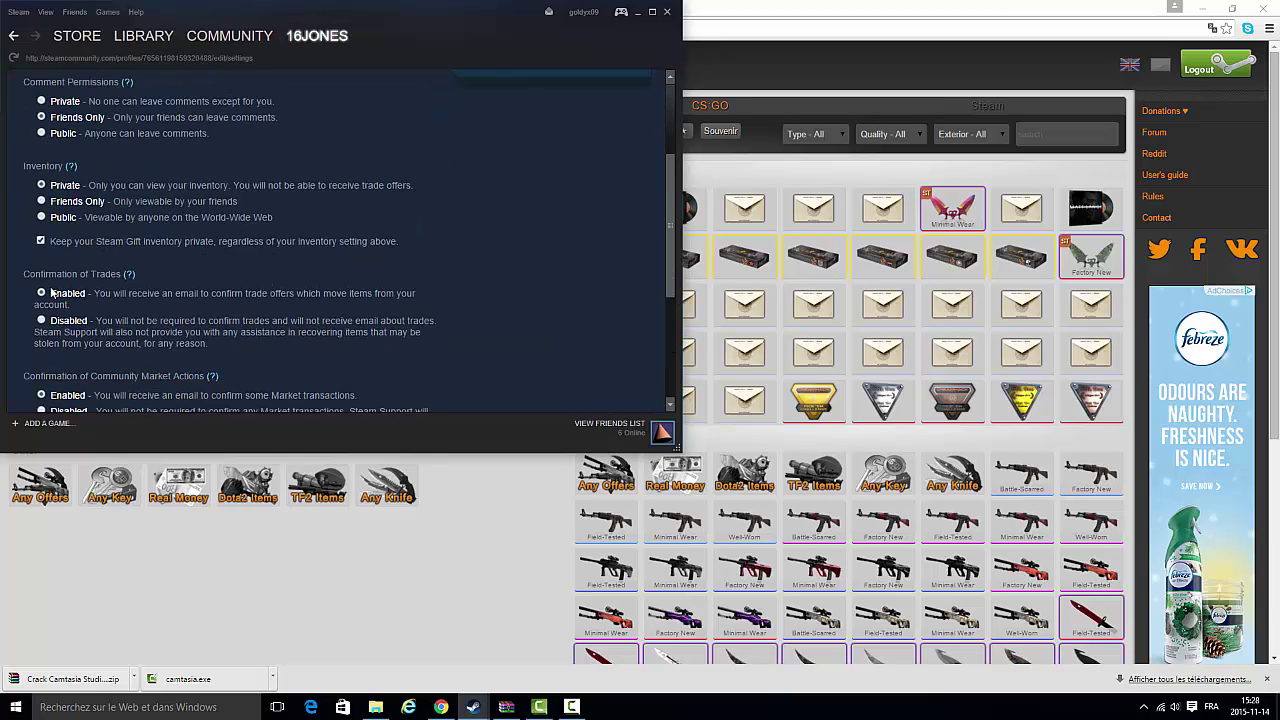
click(41, 217)
scroll(41, 222, down, 3)
scroll(200, 250, down, 3)
click(395, 325)
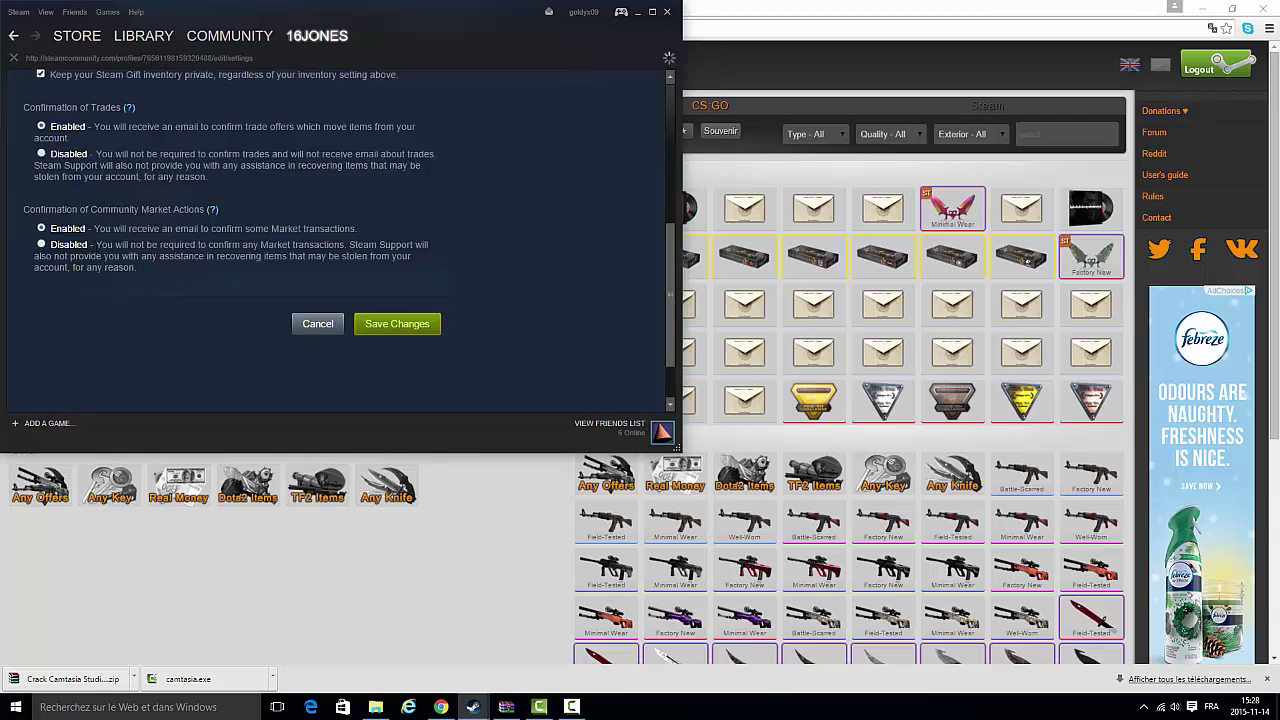
Close Steam, retry loading the CS:GO backpack, then reload the CSGO Lounge home page.
click(318, 497)
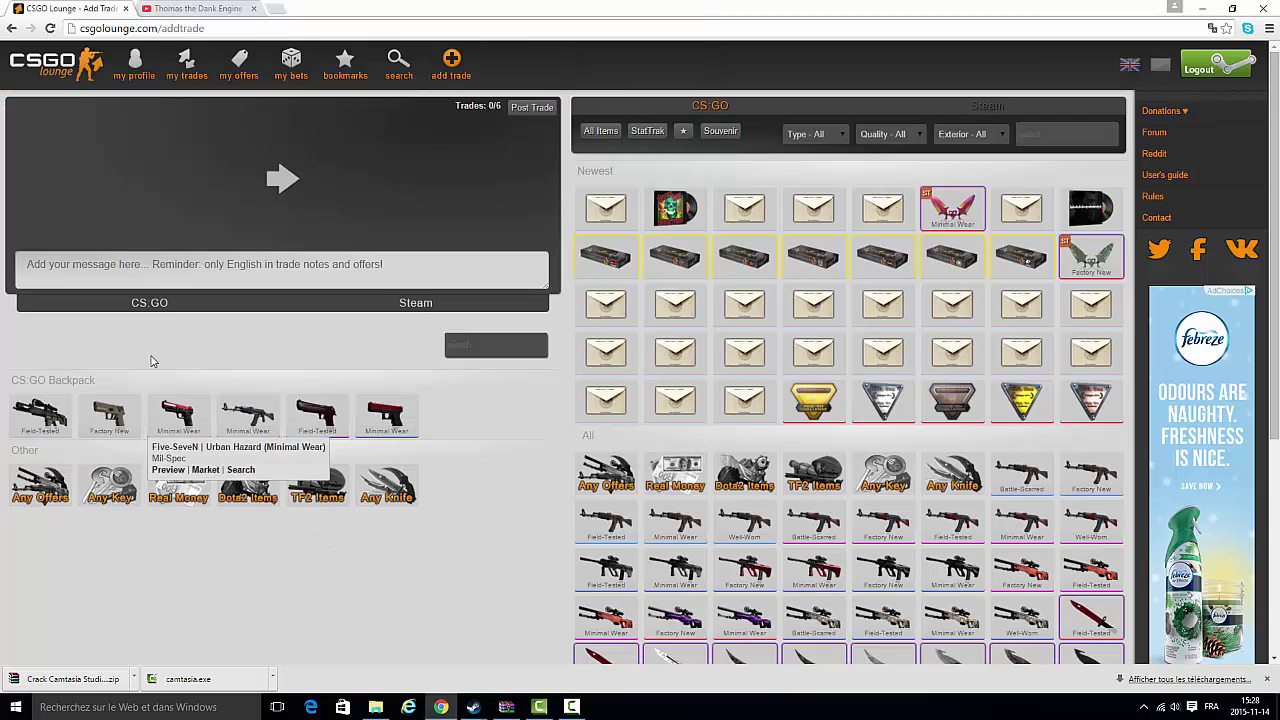
click(149, 303)
click(73, 330)
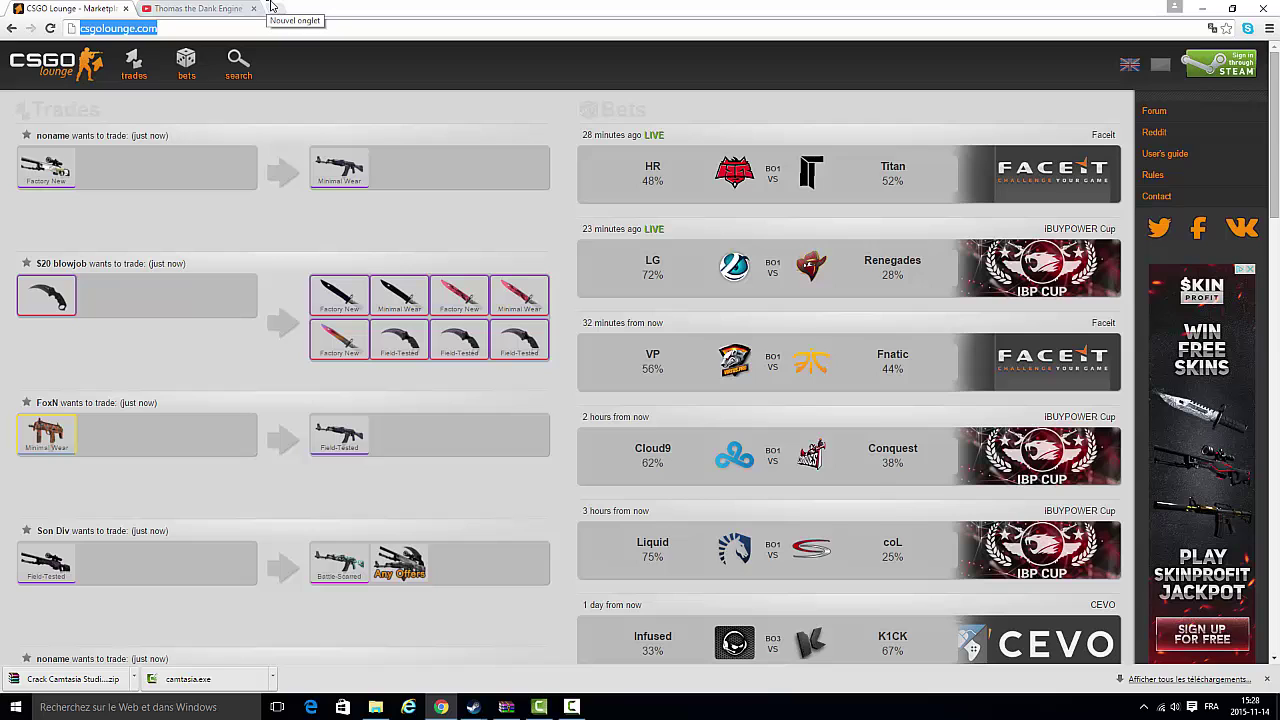
key(Return)
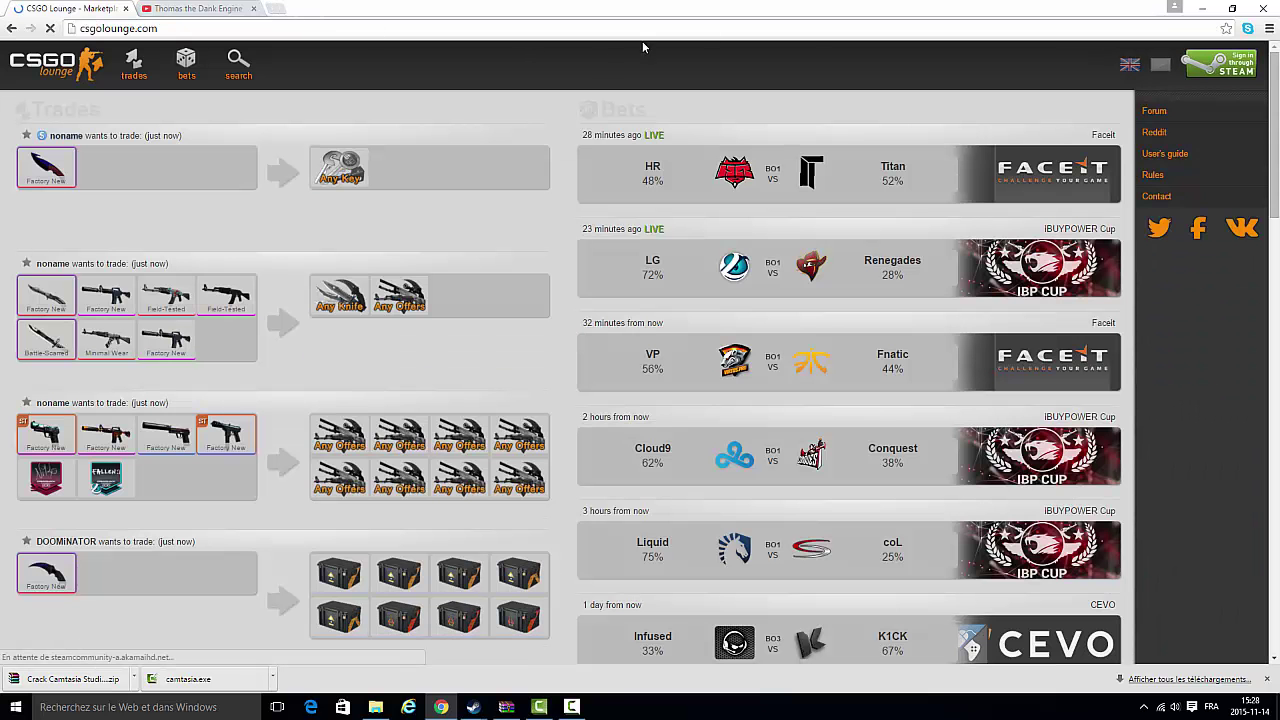
Sign in with Steam via 'Se connecter', then go to the 'add trade' page.
click(1186, 72)
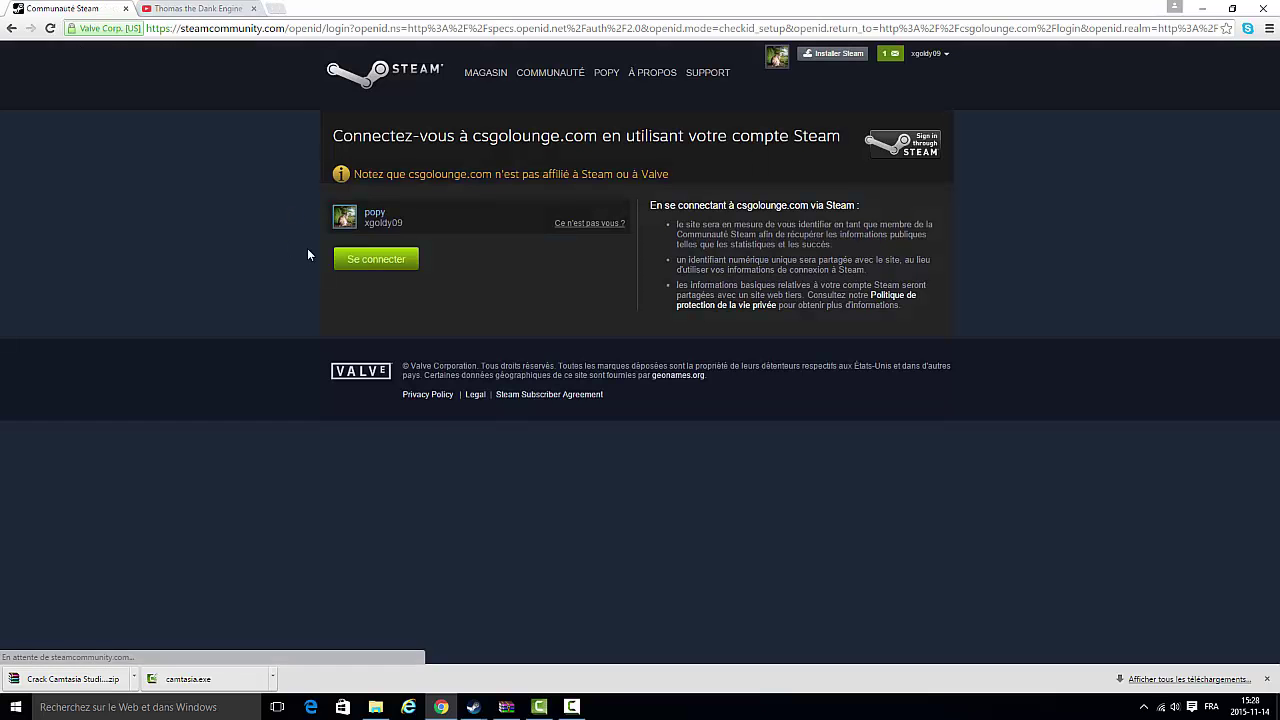
click(410, 262)
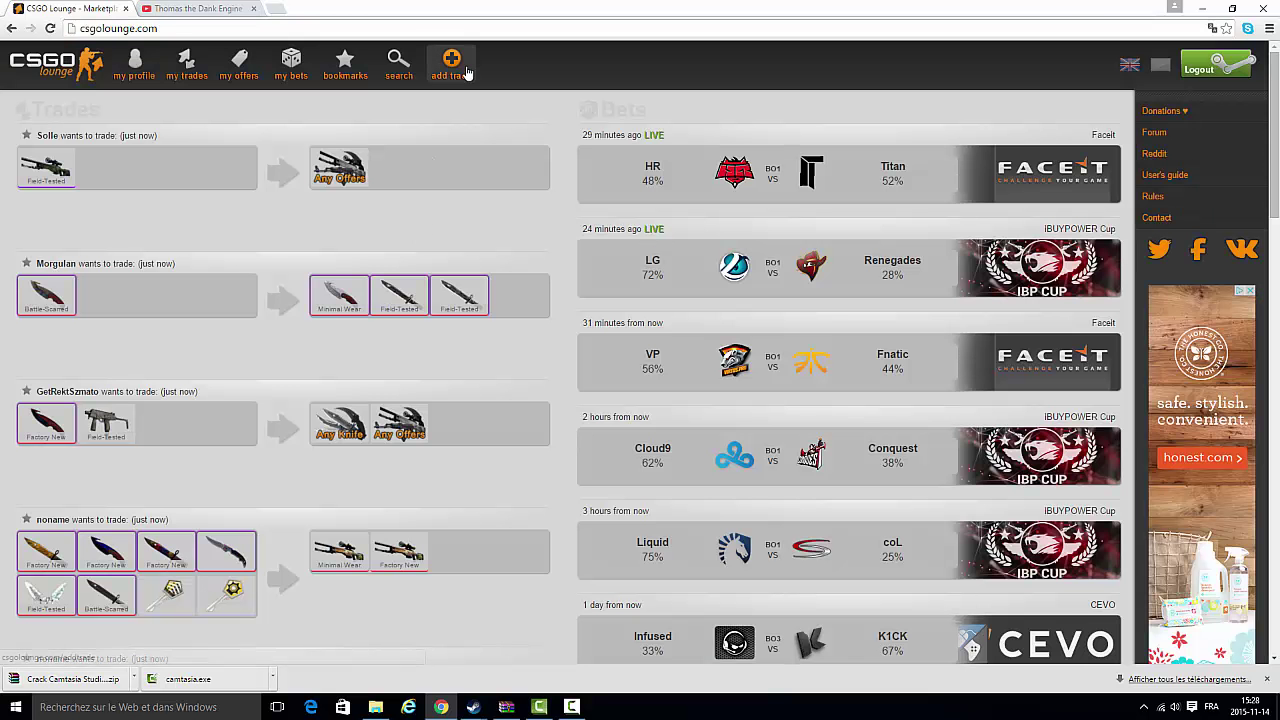
click(452, 65)
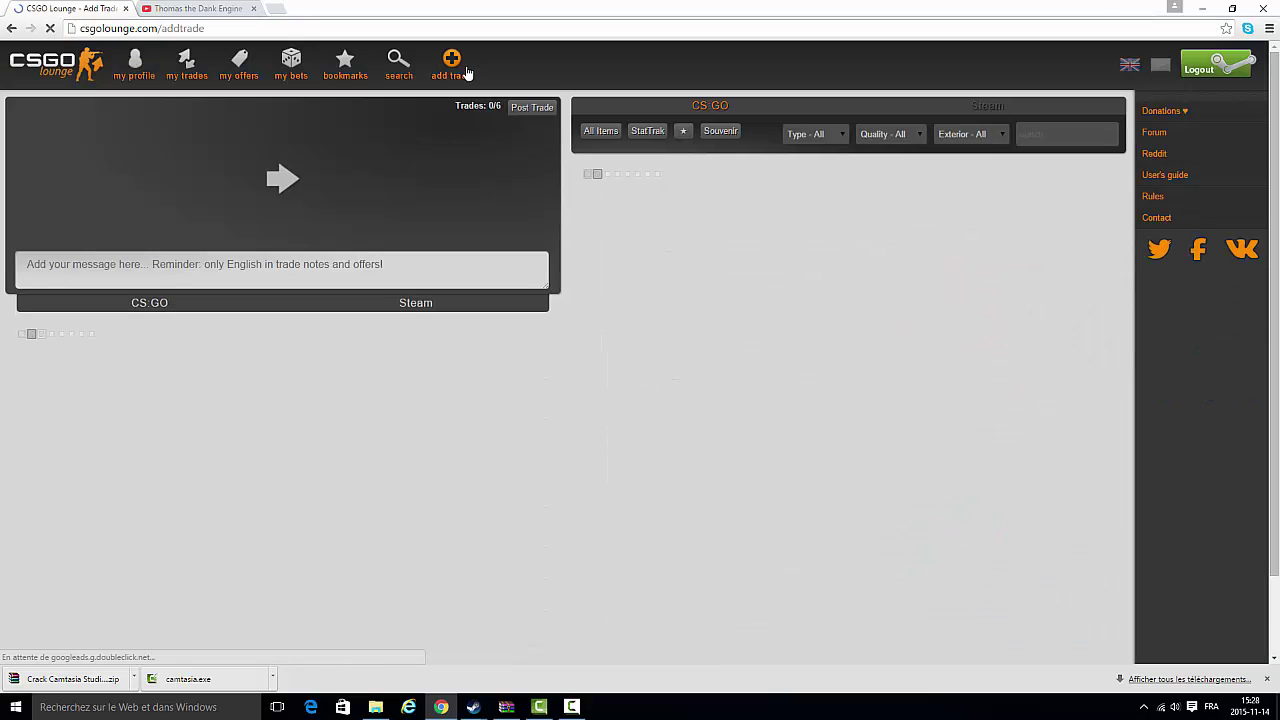